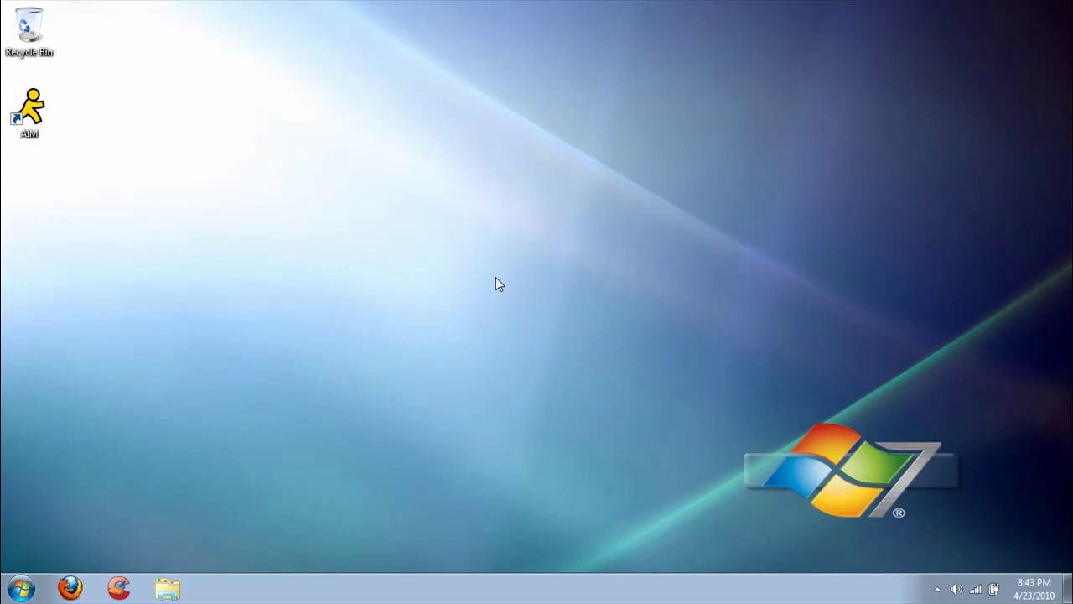
# Open the %temp% folder through the Run dialog, launched from a Start menu search
pyautogui.click(21, 587)
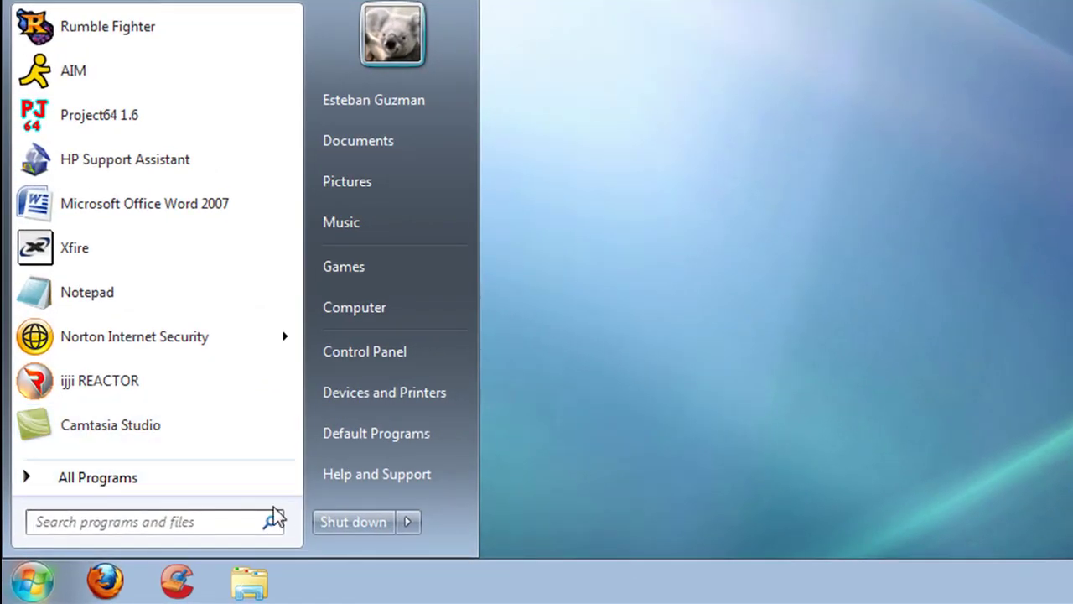
pyautogui.write('run')
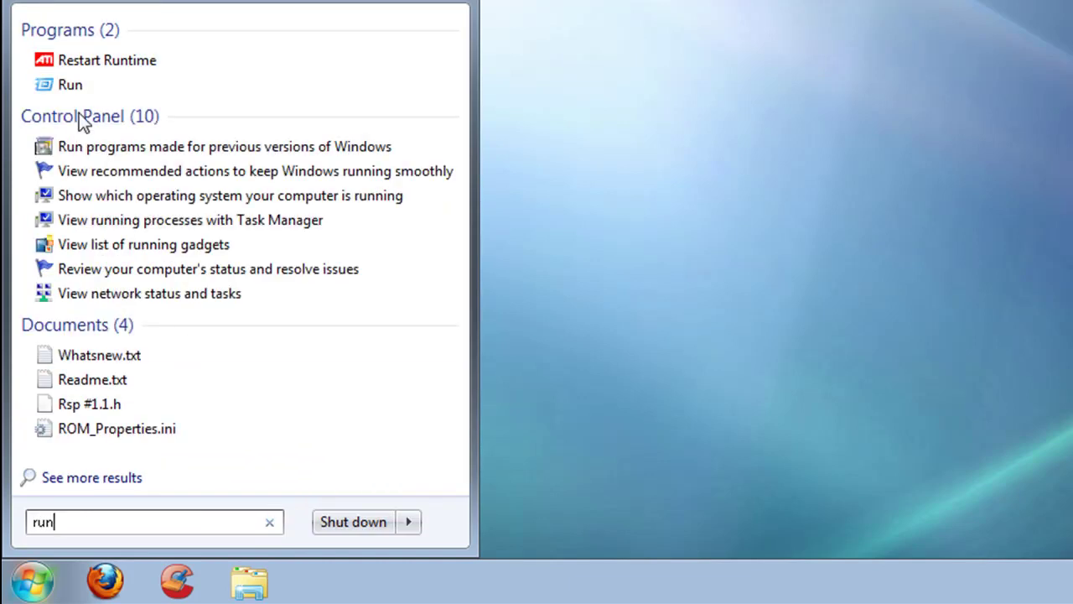
pyautogui.click(85, 98)
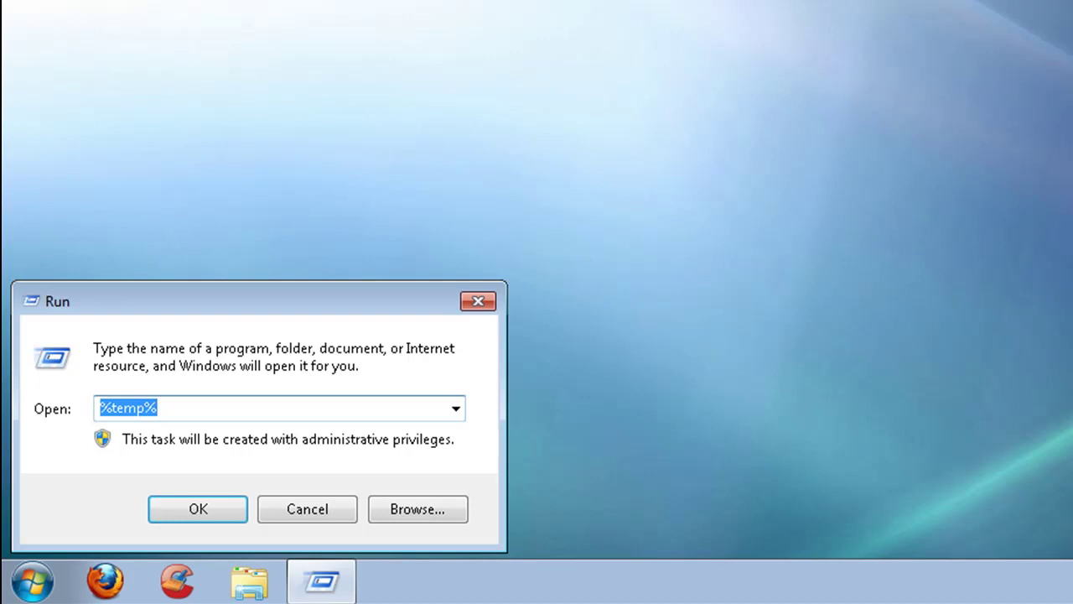
pyautogui.press('BackSpace')
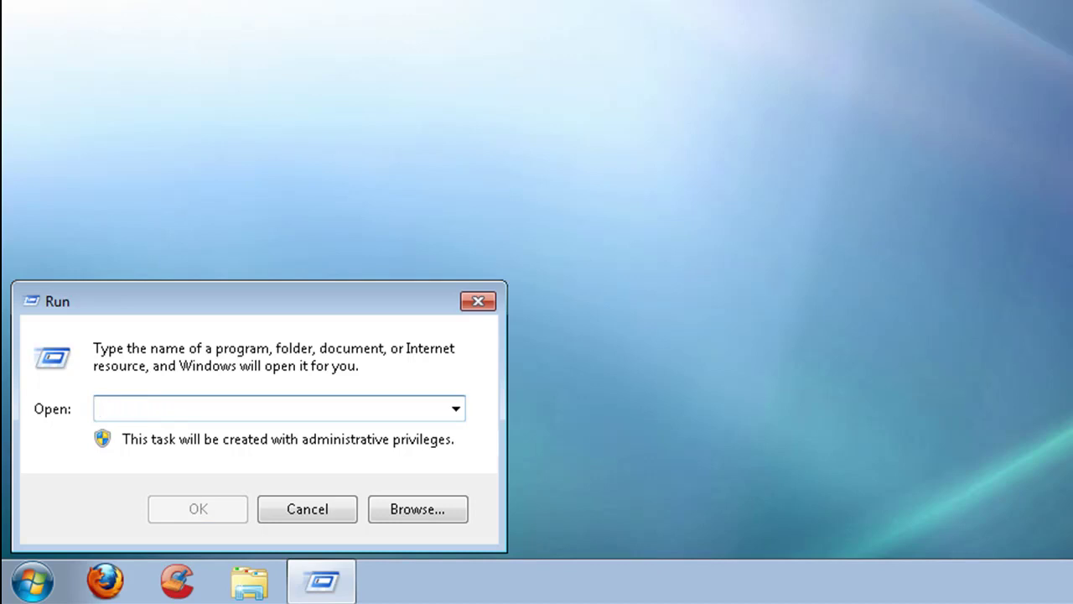
pyautogui.write('%temp%')
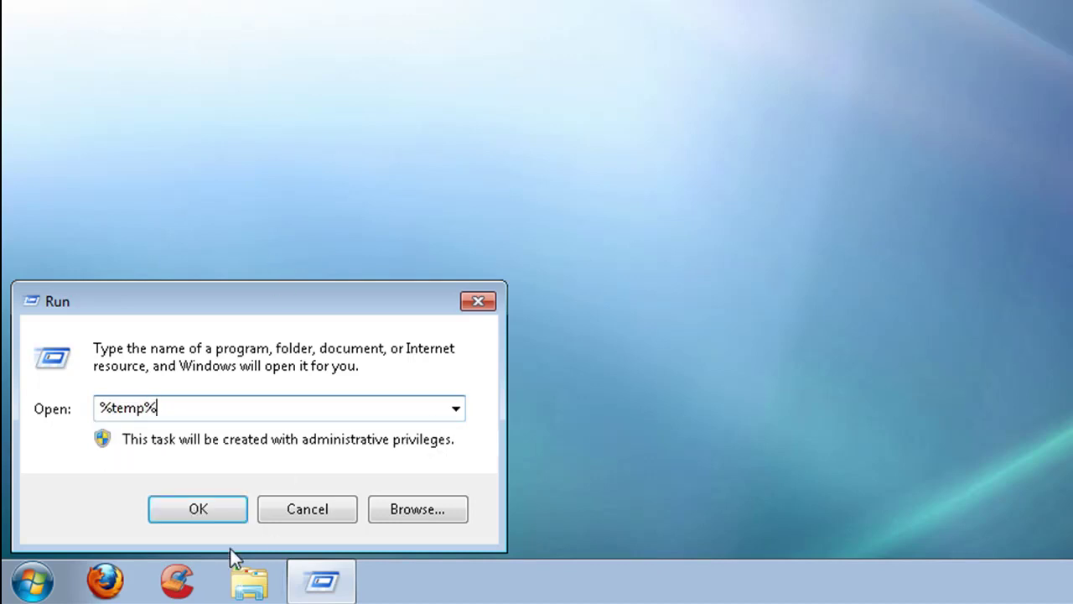
pyautogui.click(198, 509)
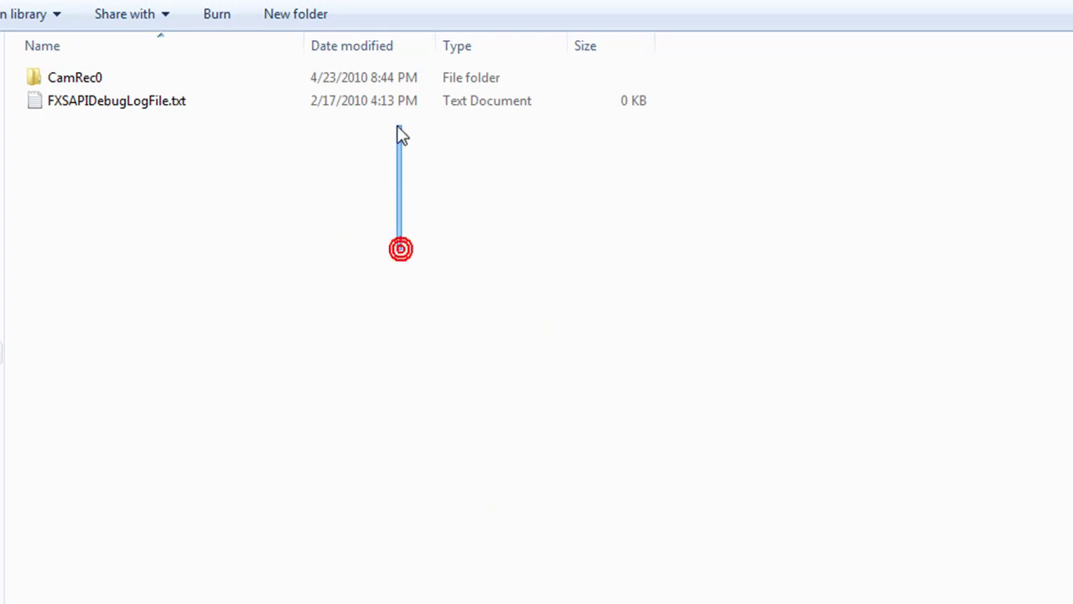
# Delete CamRec0 and FXSAPIDebugLogFile.txt from the temp folder, skipping both in-use items
pyautogui.moveTo(401, 252); pyautogui.dragTo(400, 80)
pyautogui.rightClick(400, 78)
pyautogui.click(520, 407)
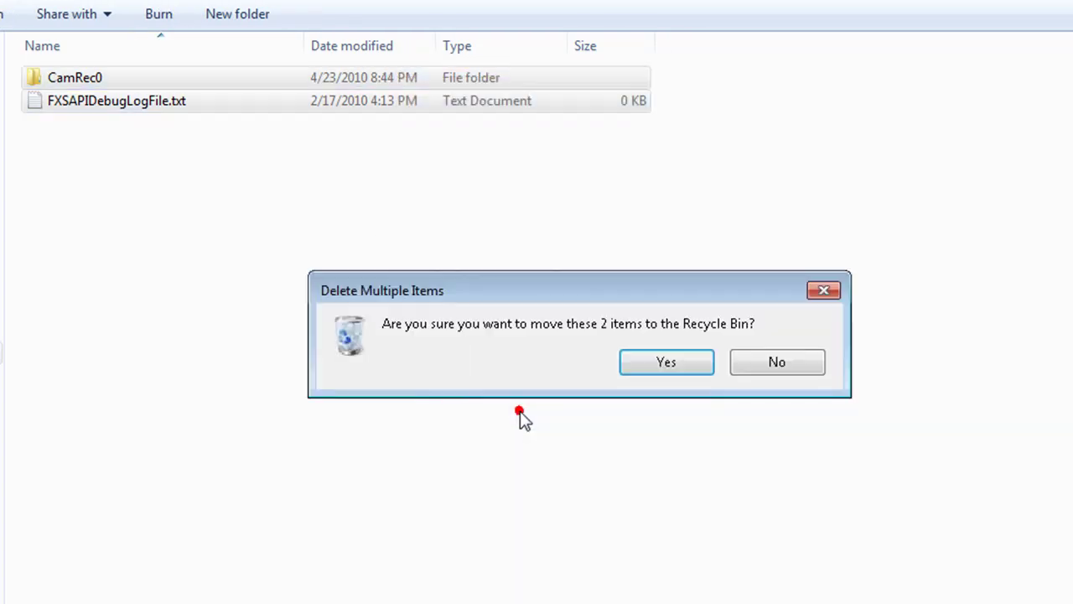
pyautogui.click(635, 369)
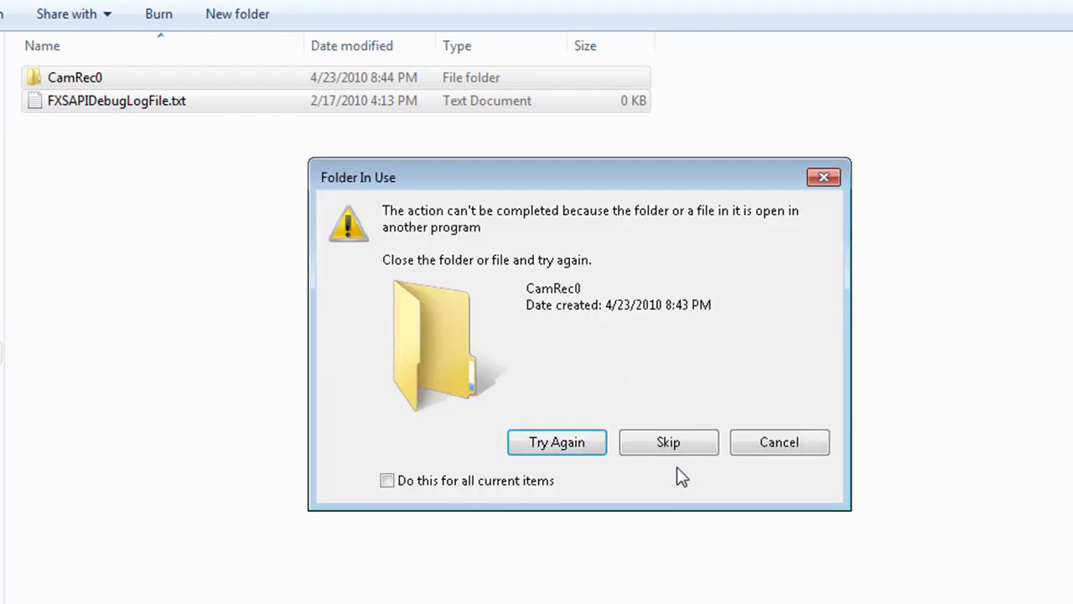
pyautogui.click(678, 446)
pyautogui.click(676, 445)
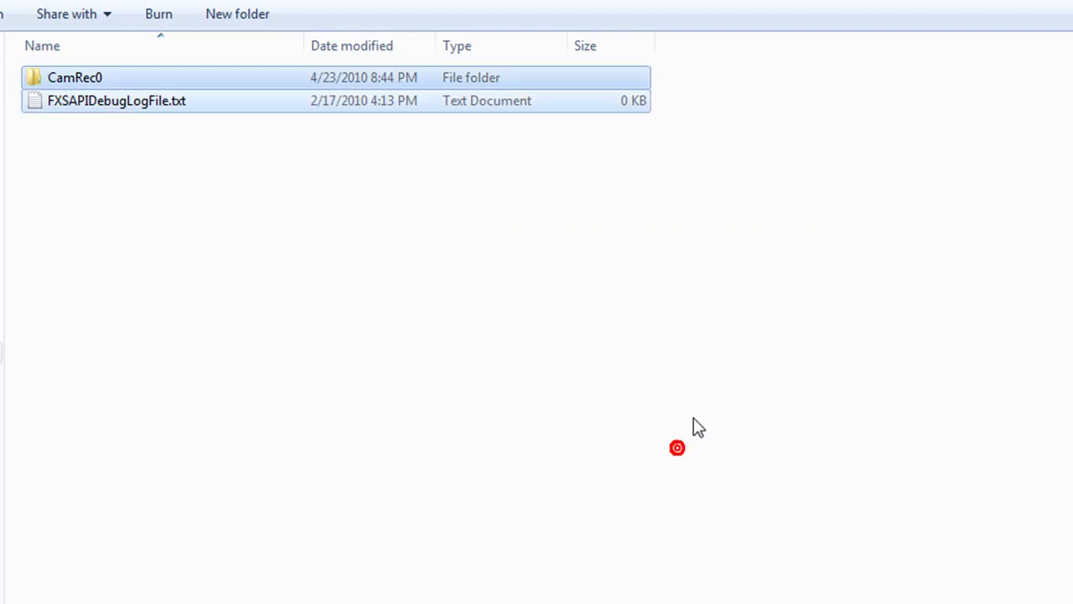
pyautogui.click(648, 255)
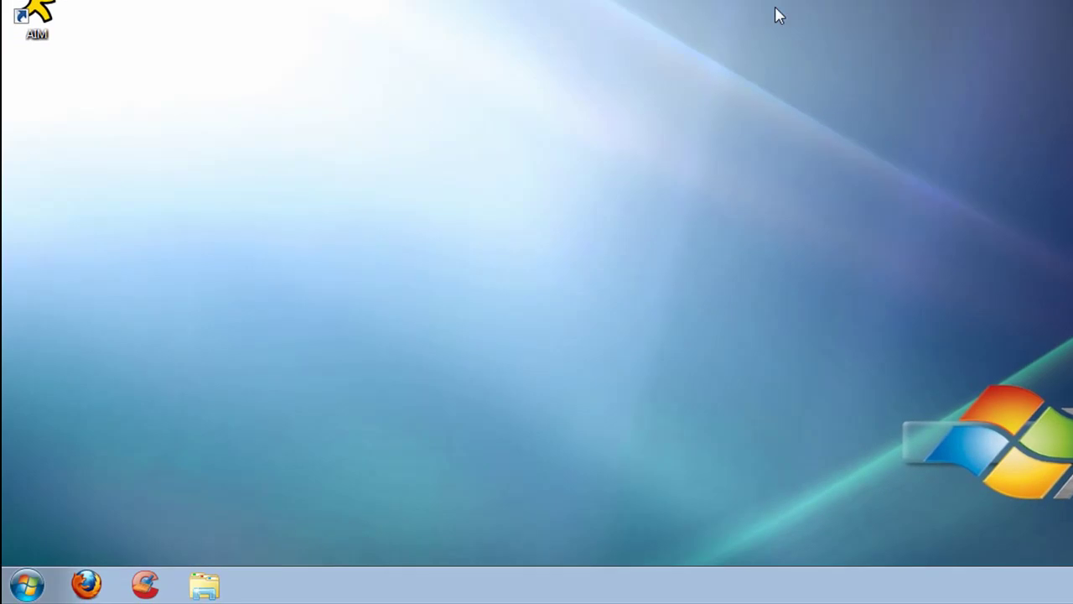
# Launch Free up disk space from Control Panel's System and Security
pyautogui.click(26, 585)
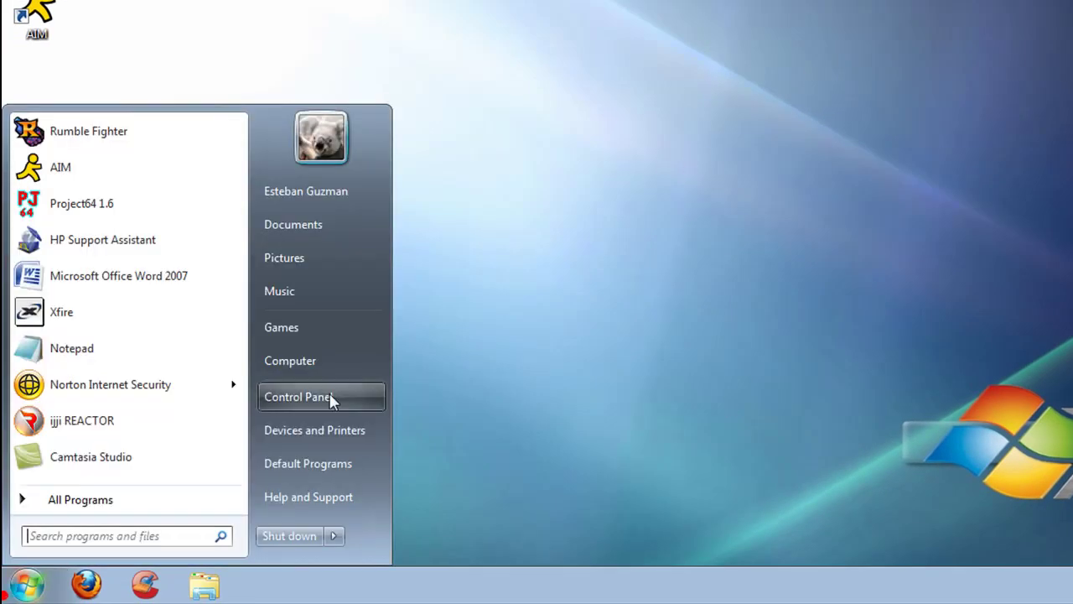
pyautogui.click(335, 395)
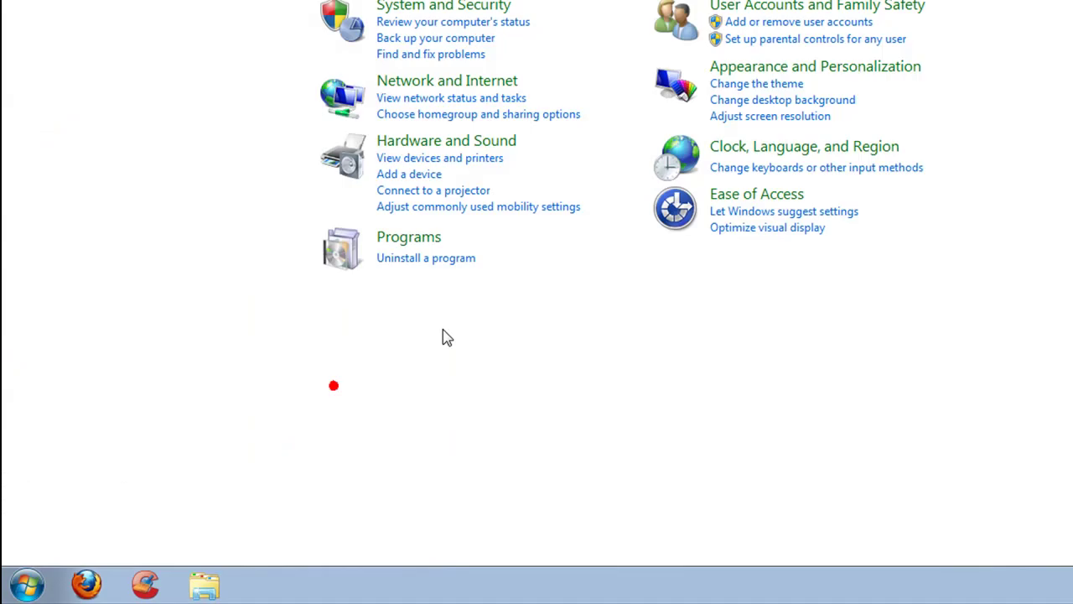
pyautogui.click(459, 10)
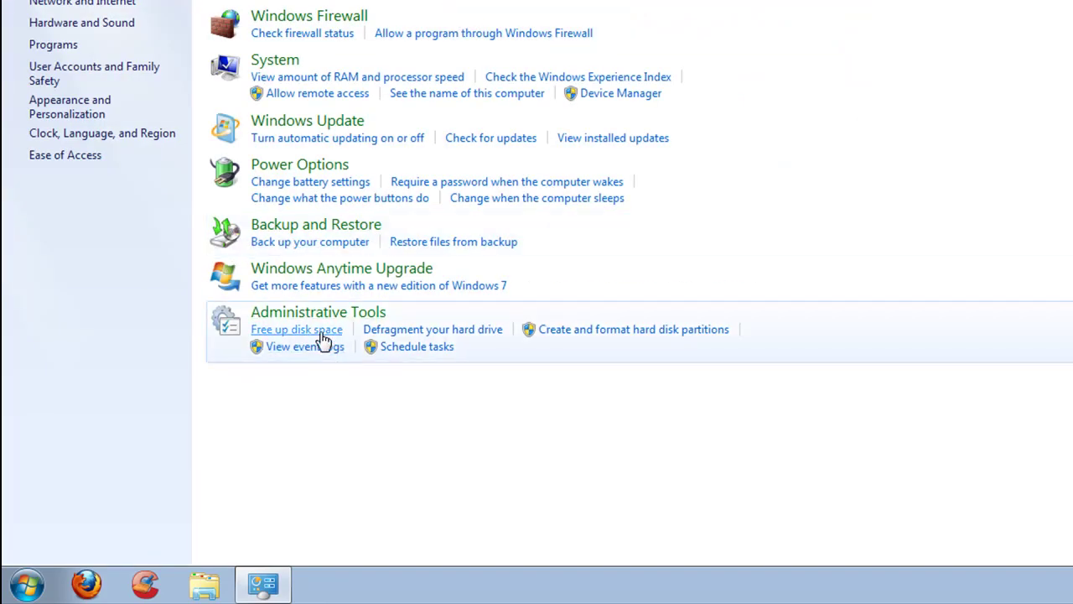
pyautogui.click(322, 333)
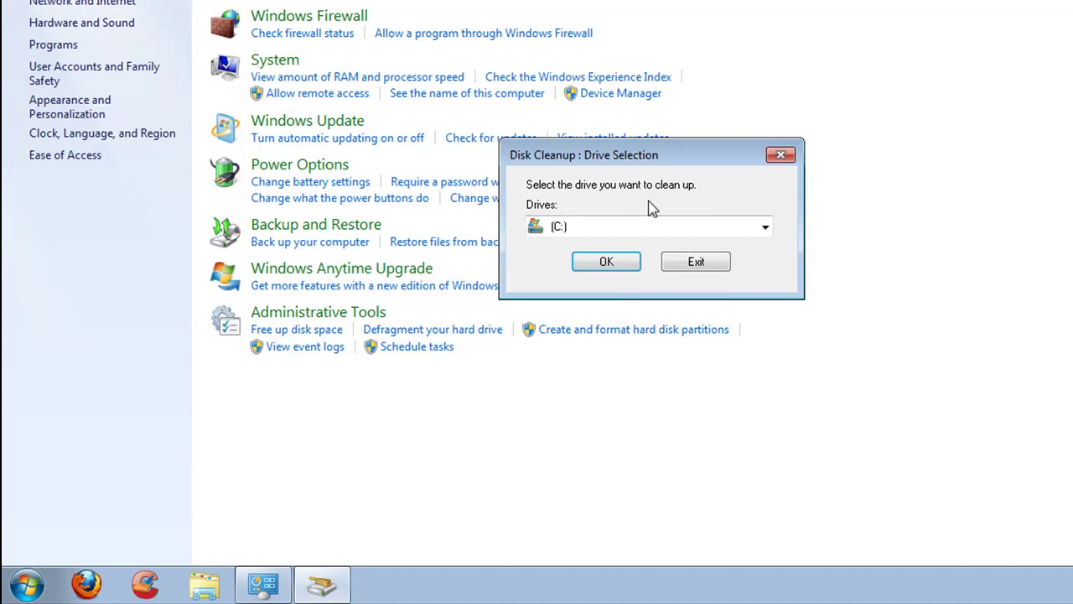
# Scan drive C: in Disk Cleanup and close Control Panel
pyautogui.click(723, 226)
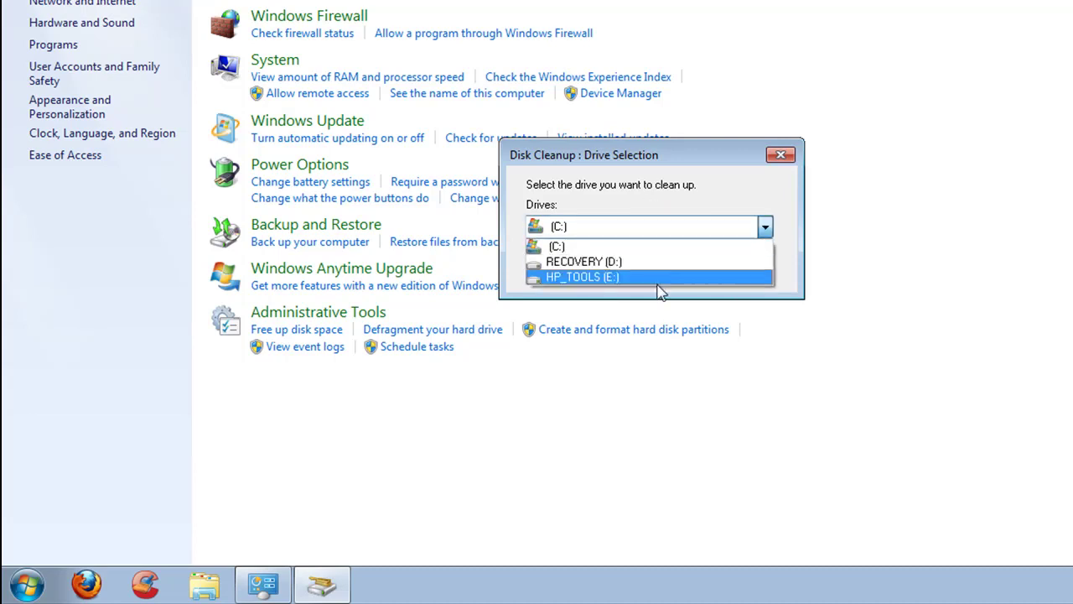
pyautogui.click(587, 245)
pyautogui.click(615, 265)
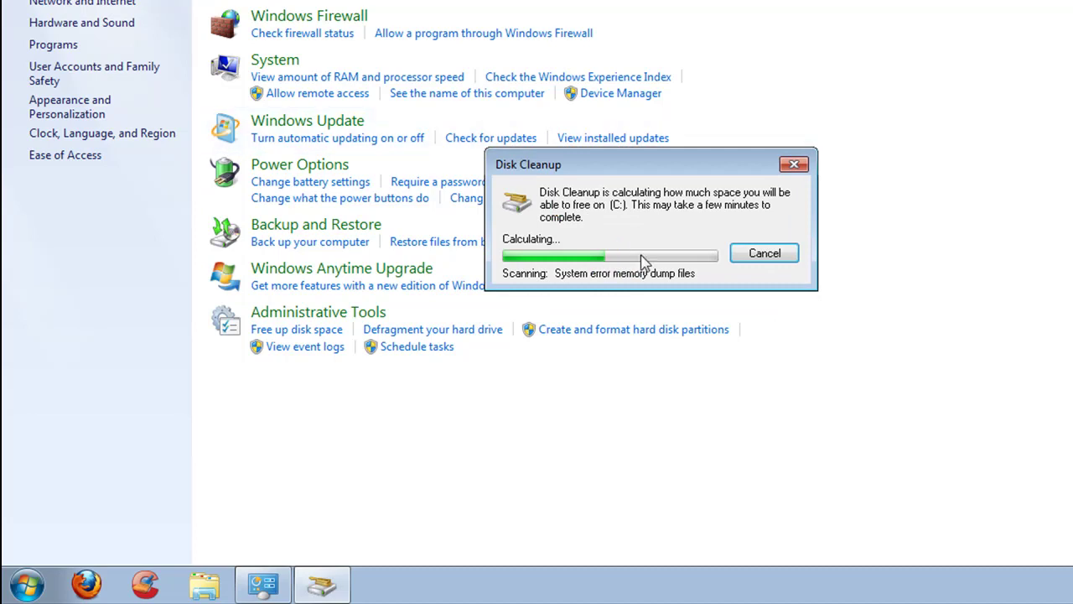
pyautogui.moveTo(645, 165); pyautogui.dragTo(651, 201)
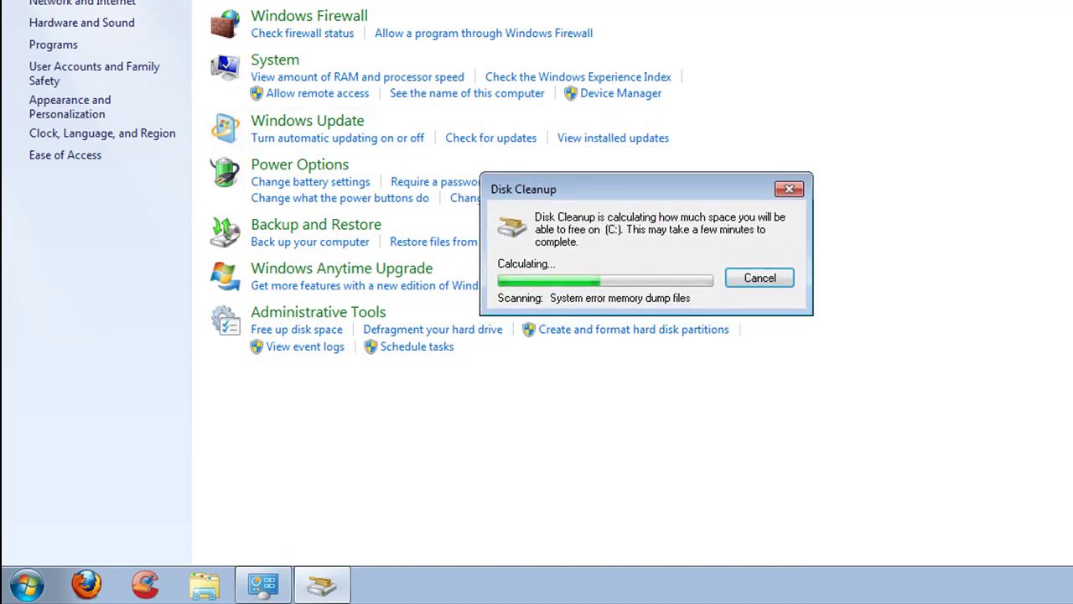
pyautogui.hotkey('alt', 'F4')
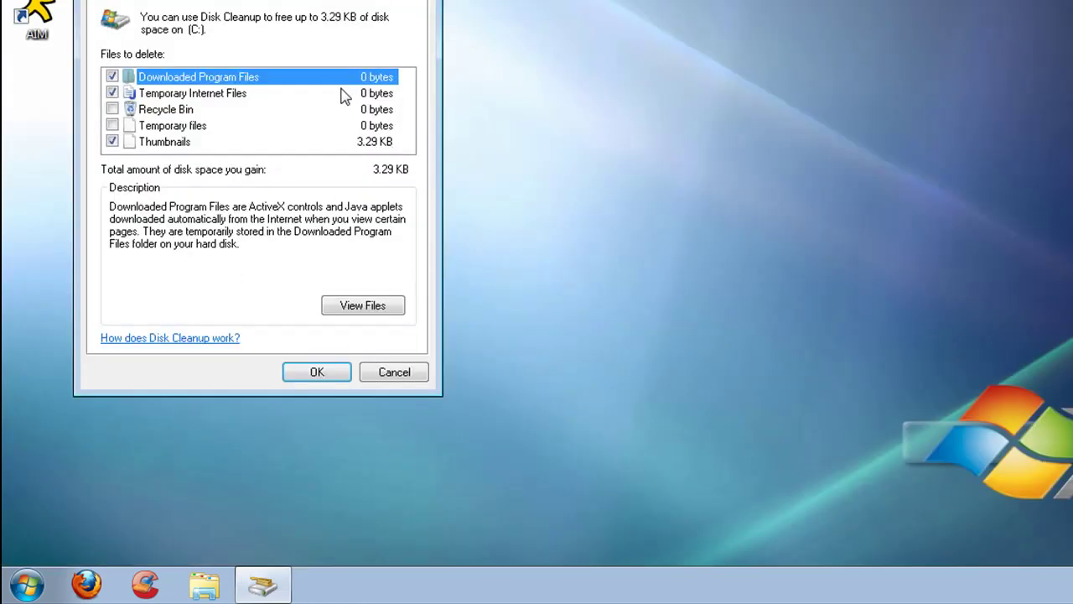
# Remove all but the most recent restore point from Disk Cleanup's More Options tab
pyautogui.click(207, 4)
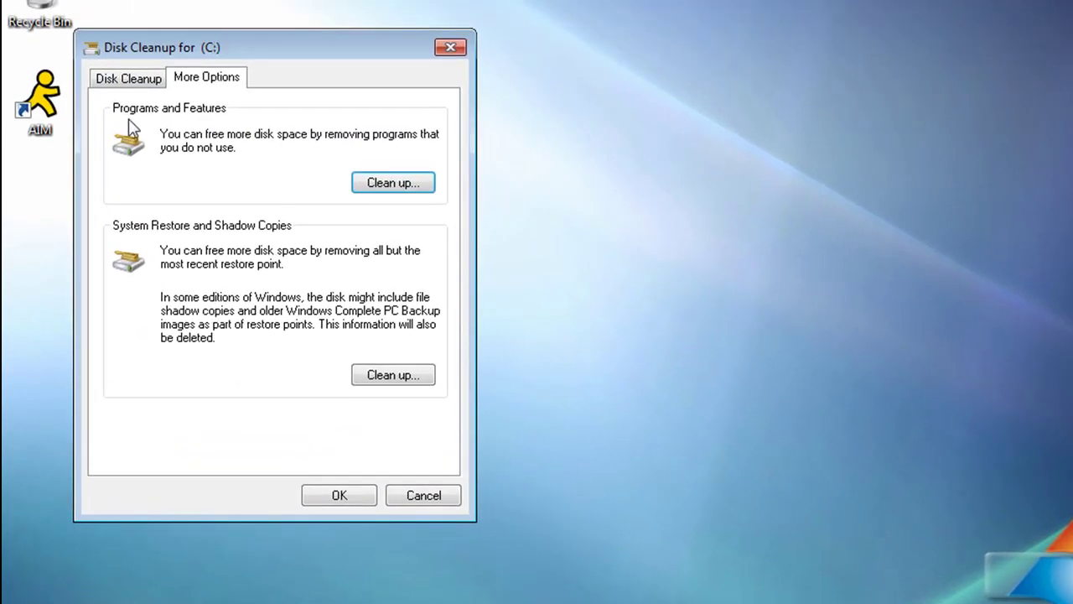
pyautogui.click(164, 80)
pyautogui.click(414, 382)
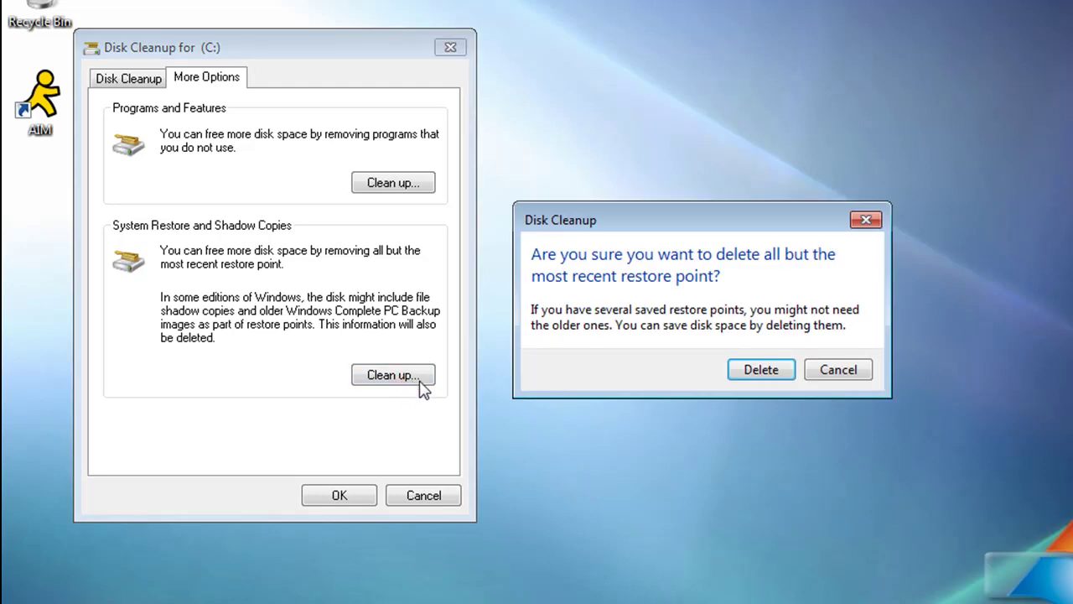
pyautogui.click(731, 371)
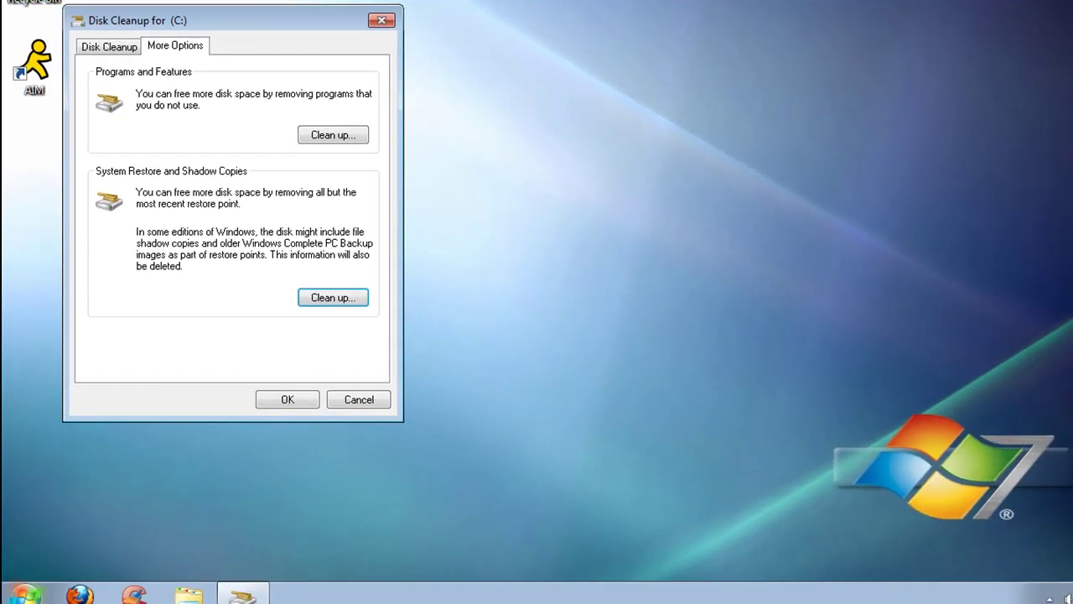
pyautogui.press('super')
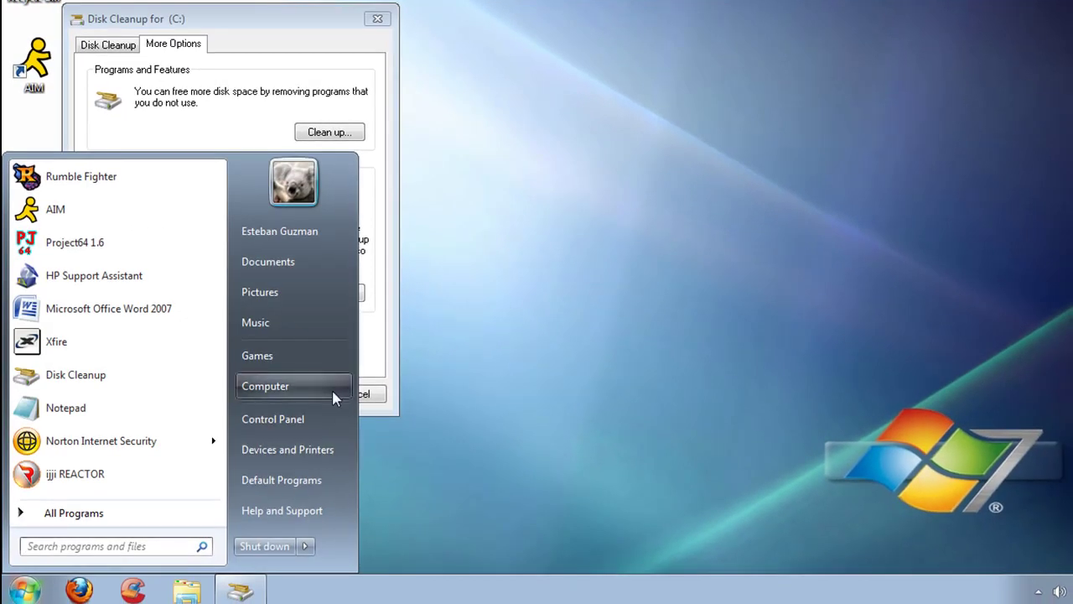
pyautogui.click(337, 391)
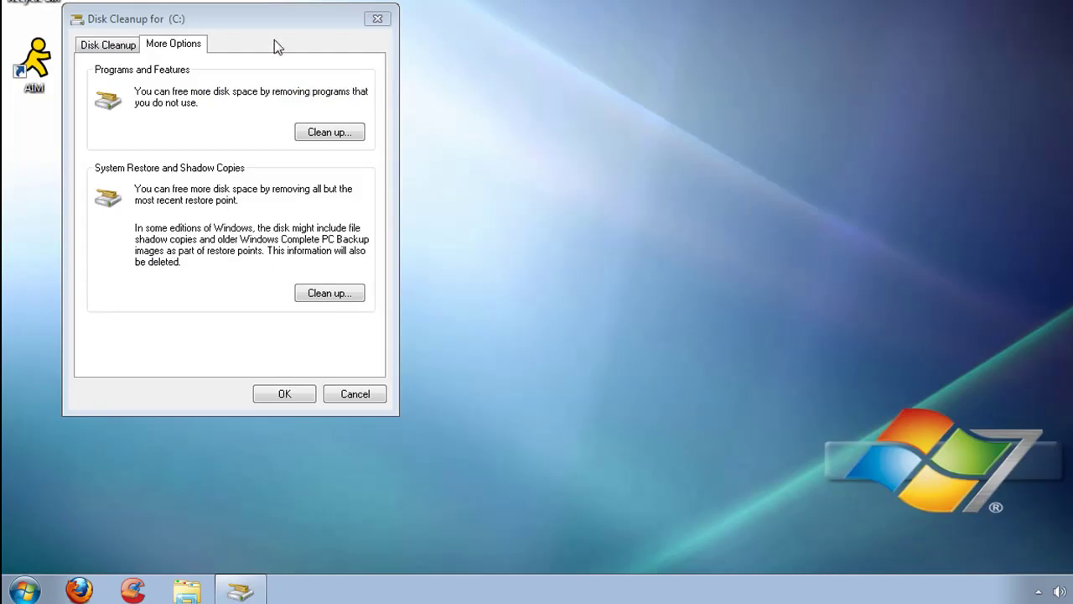
pyautogui.moveTo(262, 17)
pyautogui.mouseDown()
pyautogui.moveTo(328, 37)
pyautogui.moveTo(394, 21)
pyautogui.mouseUp()
pyautogui.click(473, 130)
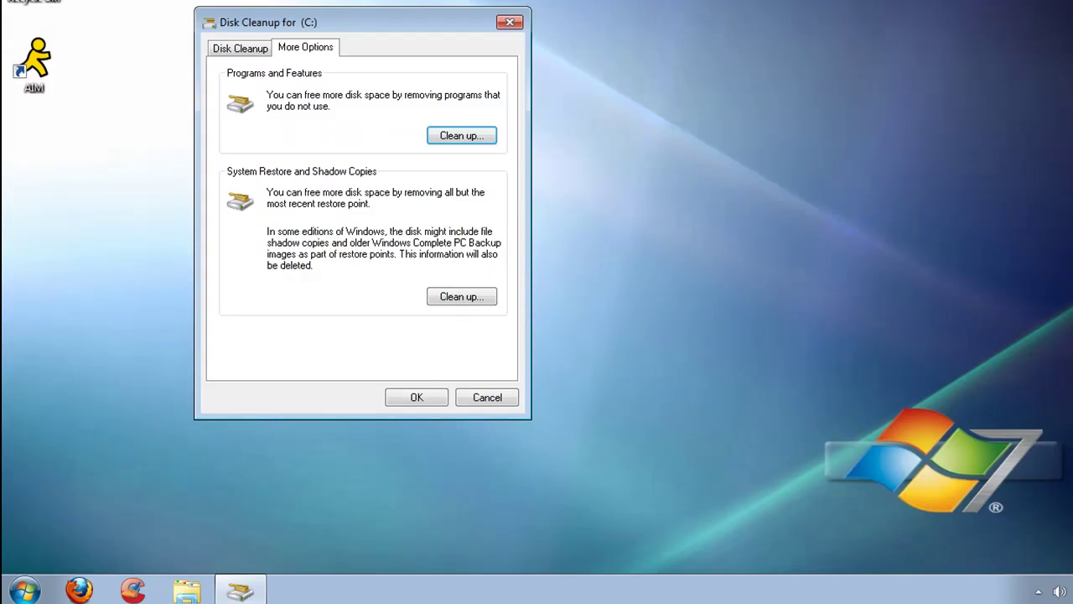
# Delete the checked Downloaded Program Files, Temporary Internet Files and Thumbnails from the Disk Cleanup list
pyautogui.click(225, 47)
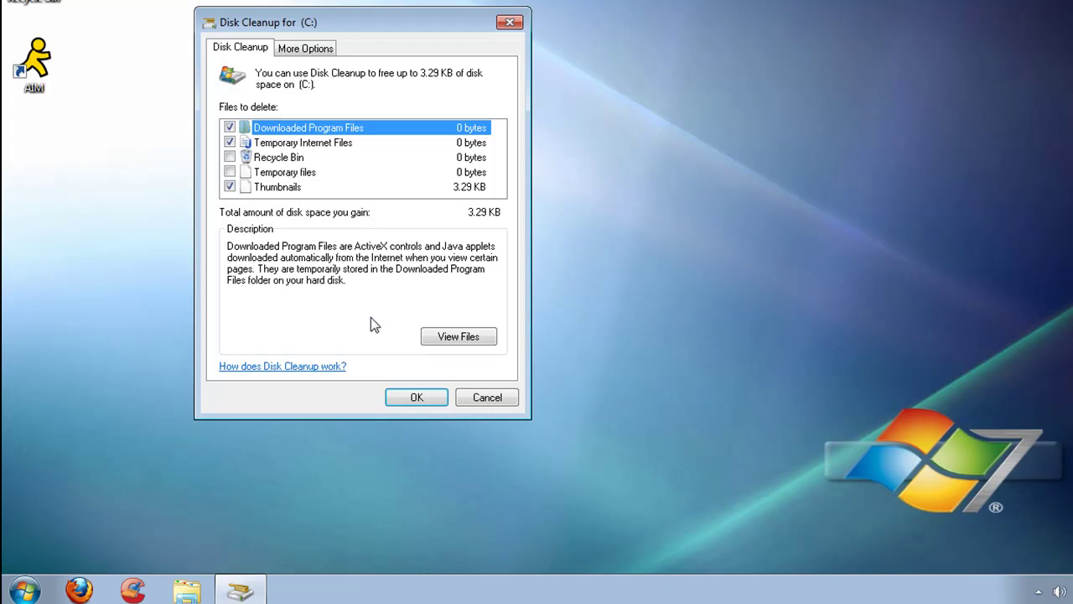
pyautogui.click(435, 404)
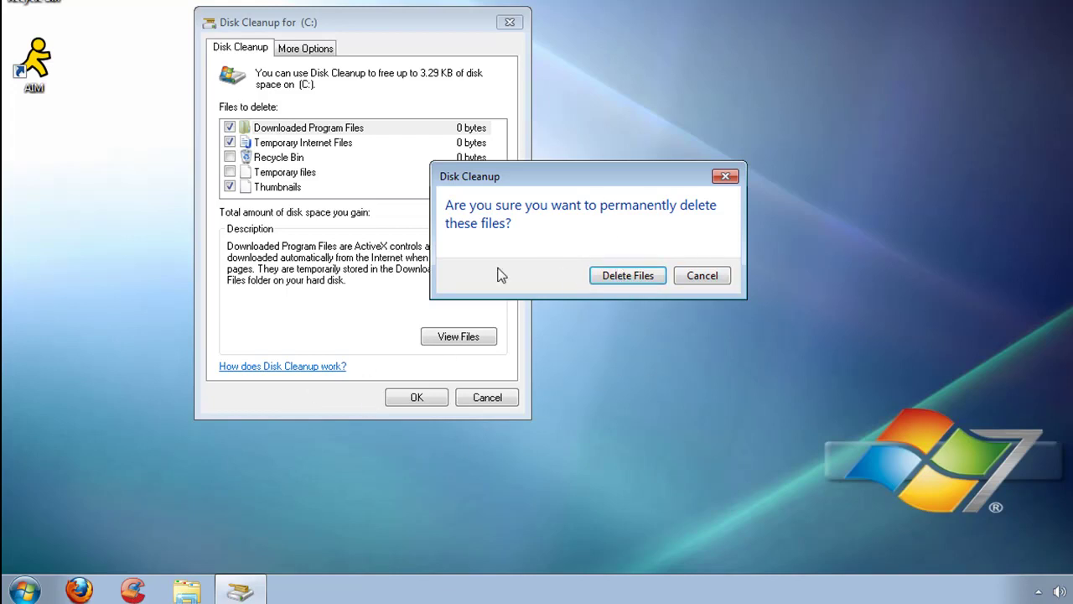
# Confirm permanent deletion so Disk Cleanup cleans drive C:
pyautogui.click(629, 281)
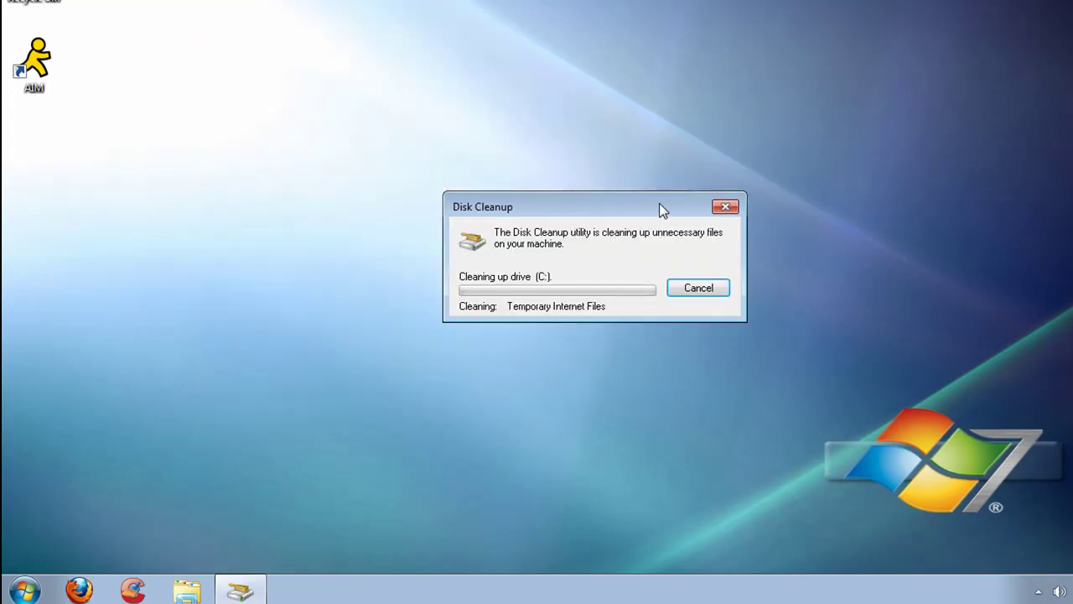